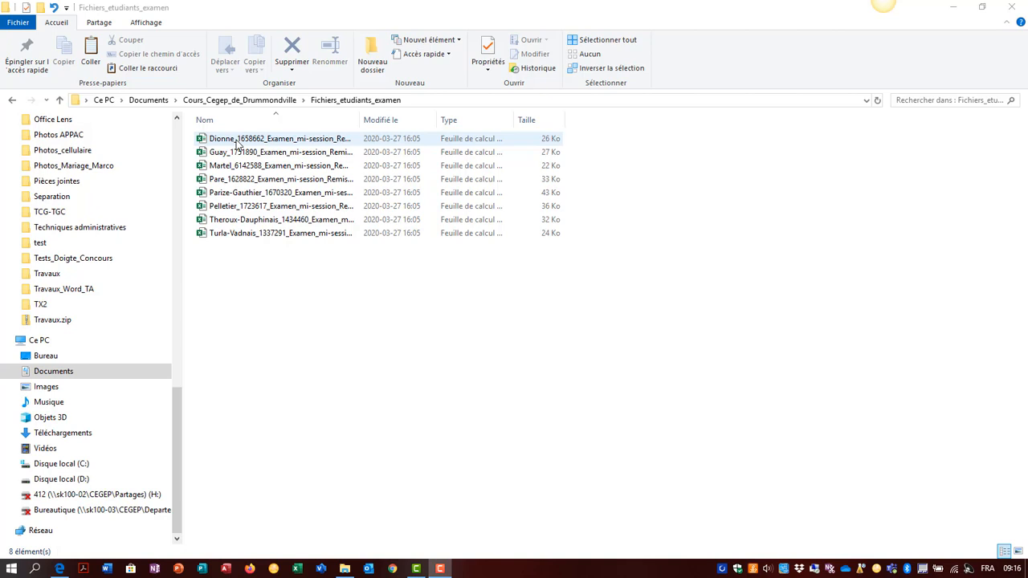
- Try to remove the student's surname and its underscore from the first exam file's name, keeping the student number at the start
right_click(236, 141)
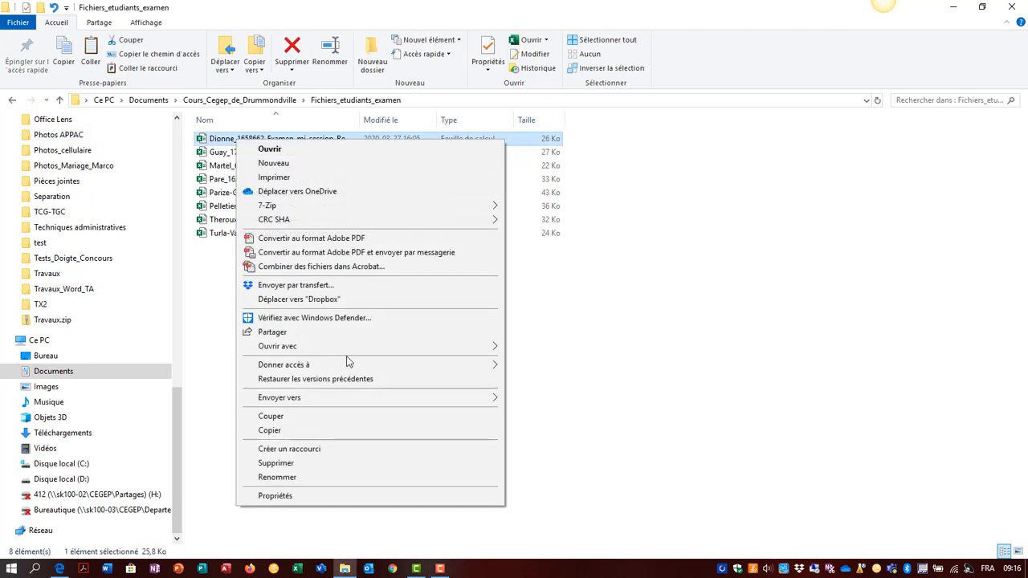
left_click(283, 477)
left_click(234, 138)
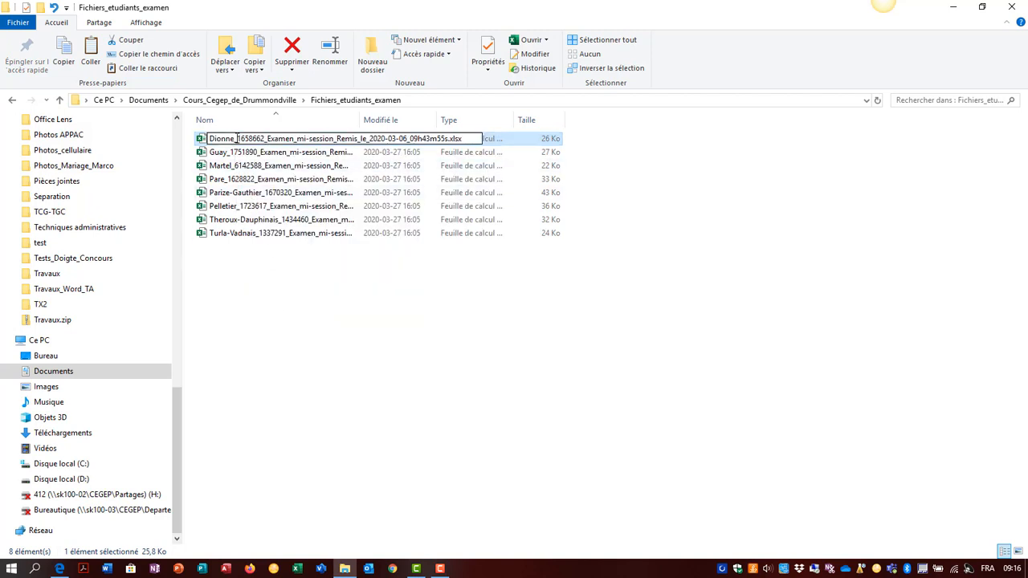
key("BackSpace")
key("BackSpace")
key("BackSpace")
key("BackSpace")
key("BackSpace")
key("BackSpace")
key("BackSpace")
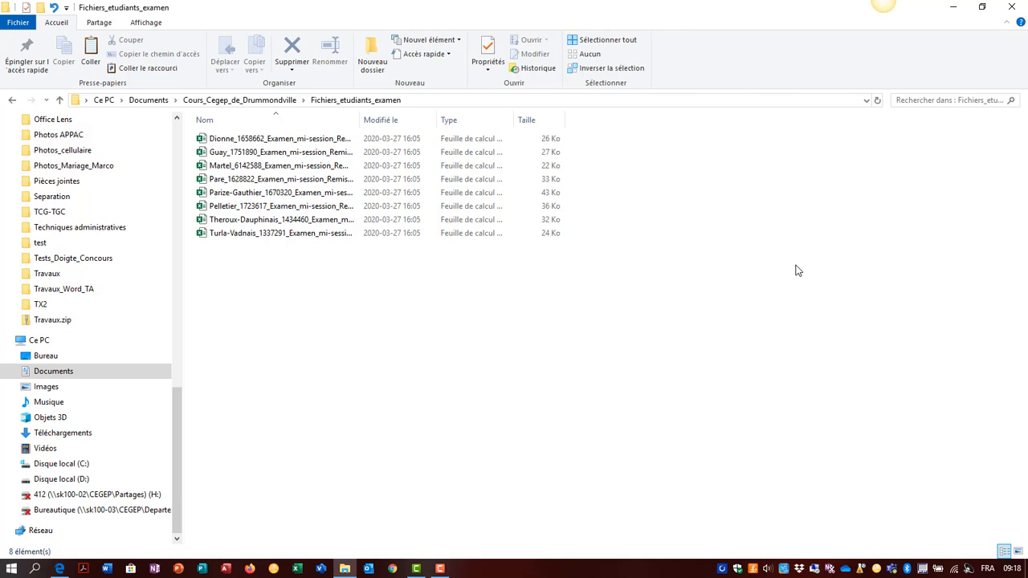
- Return to the parent folder Cours_Cegep_de_Drummondville and rename the folder Fichiers_etudiants_examen as Travaux
left_click(17, 105)
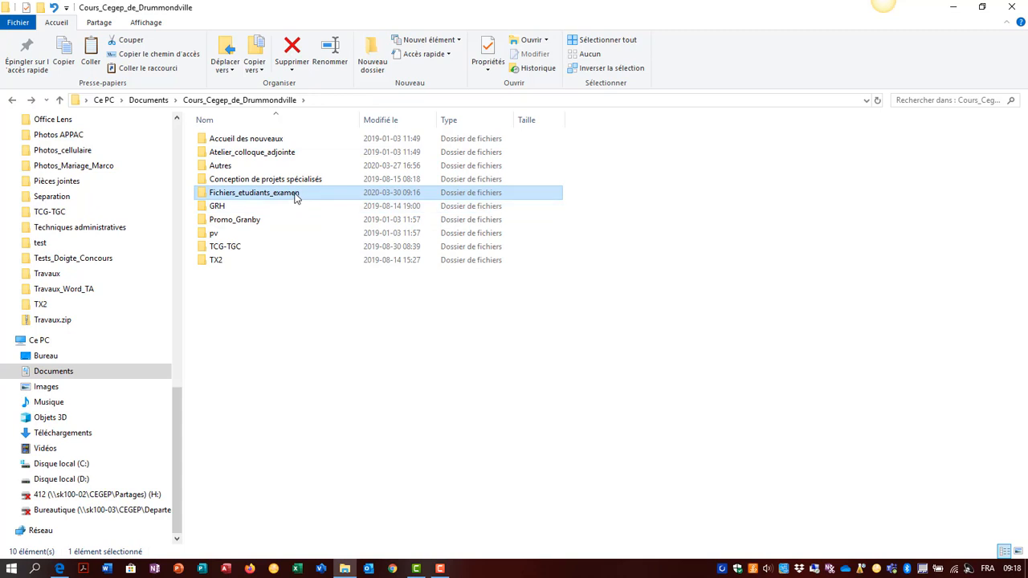
right_click(296, 199)
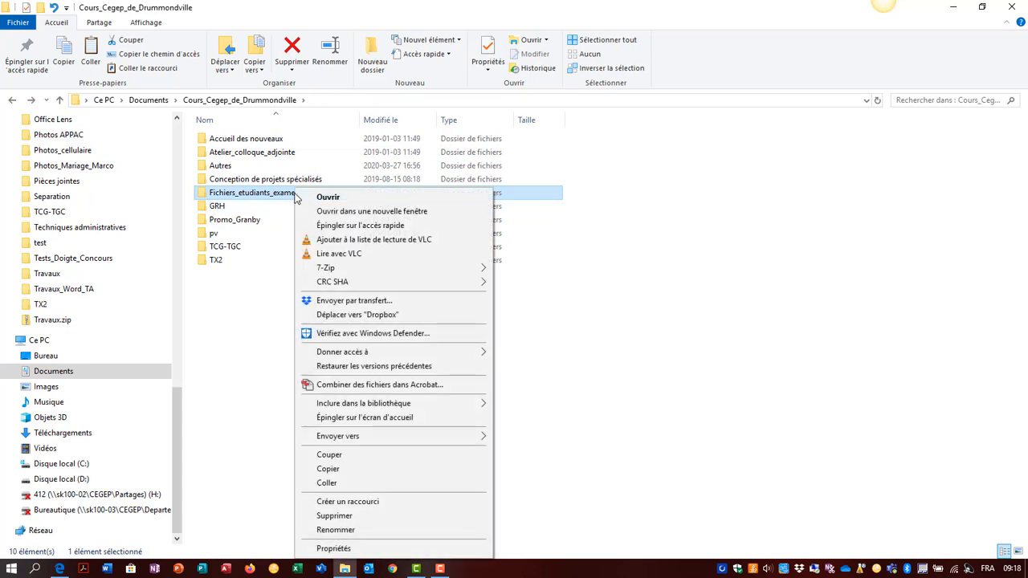
left_click(367, 530)
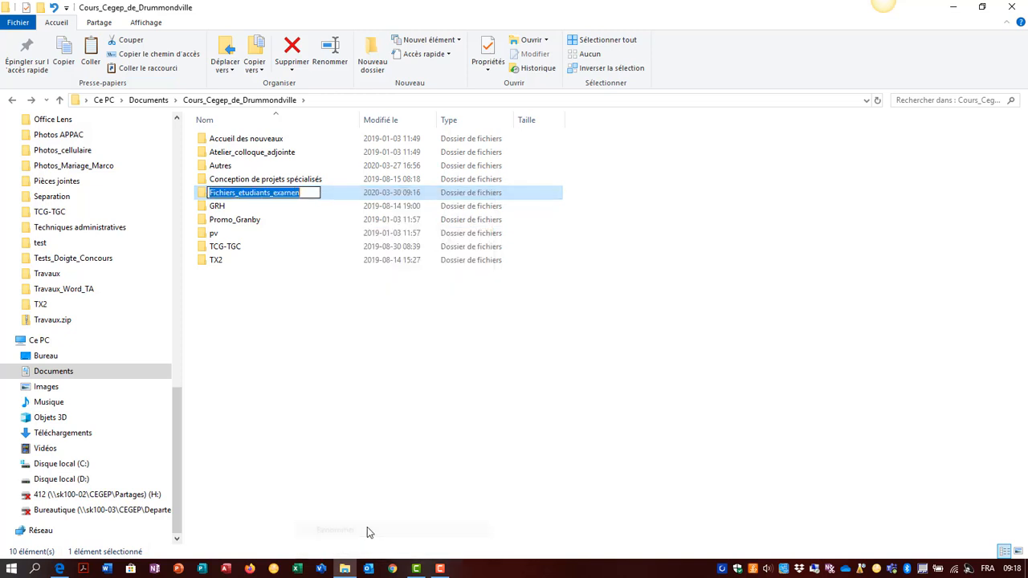
type("Travail")
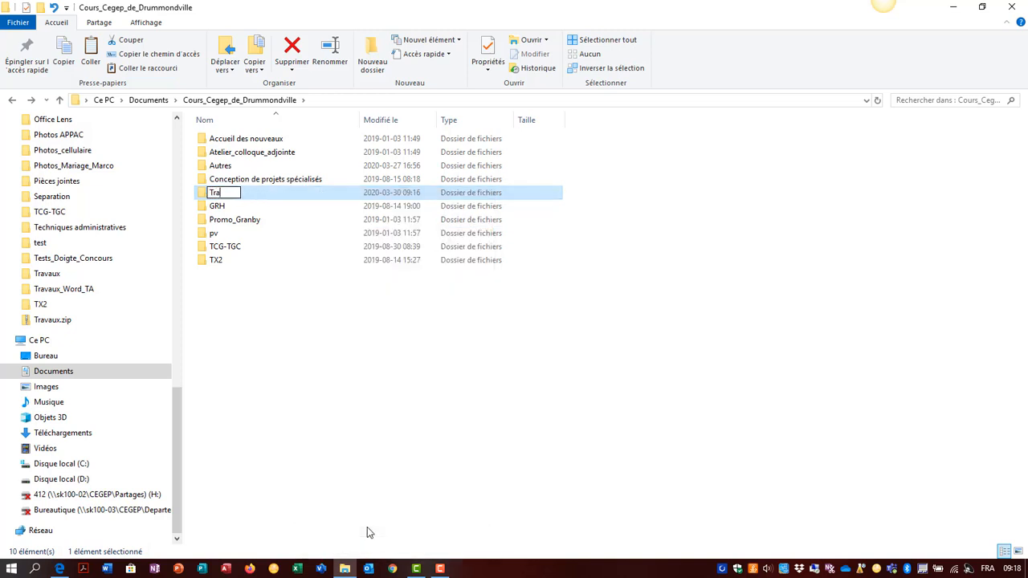
key("BackSpace")
key("BackSpace")
type("ux")
key("Return")
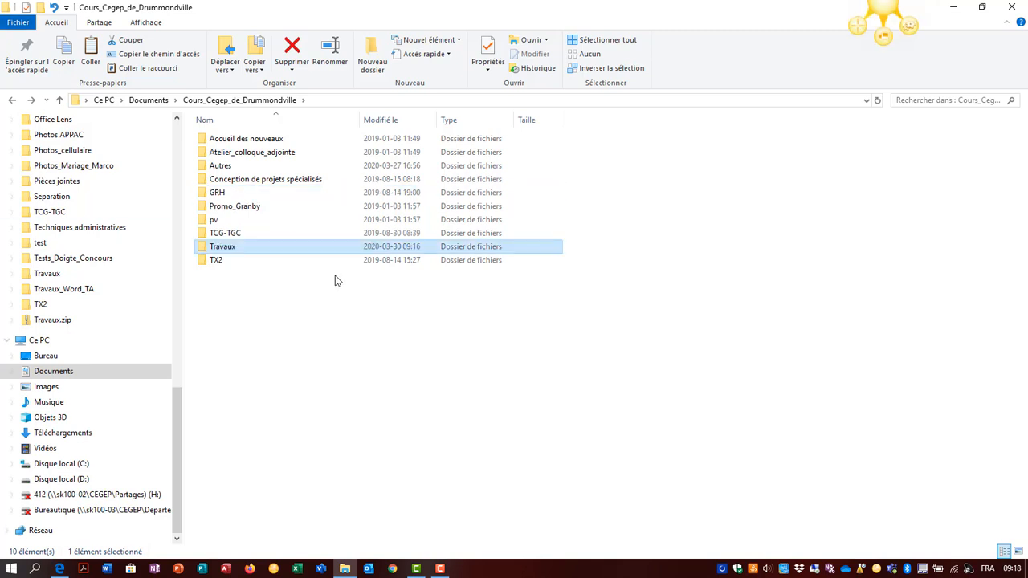
- Compress the Travaux folder into a ZIP archive named Travaux.zip
right_click(238, 255)
mouse_move(318, 440)
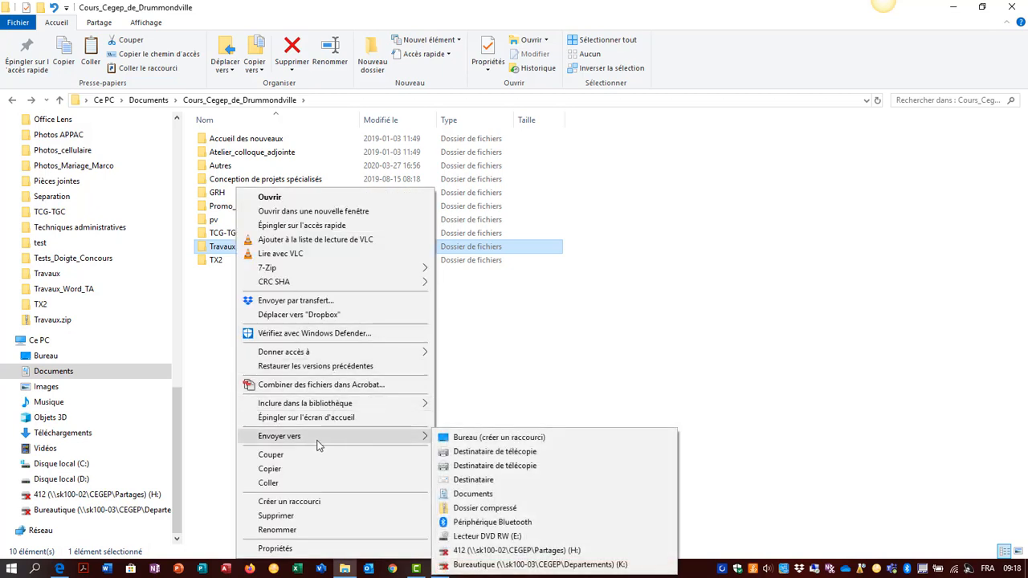
left_click(515, 509)
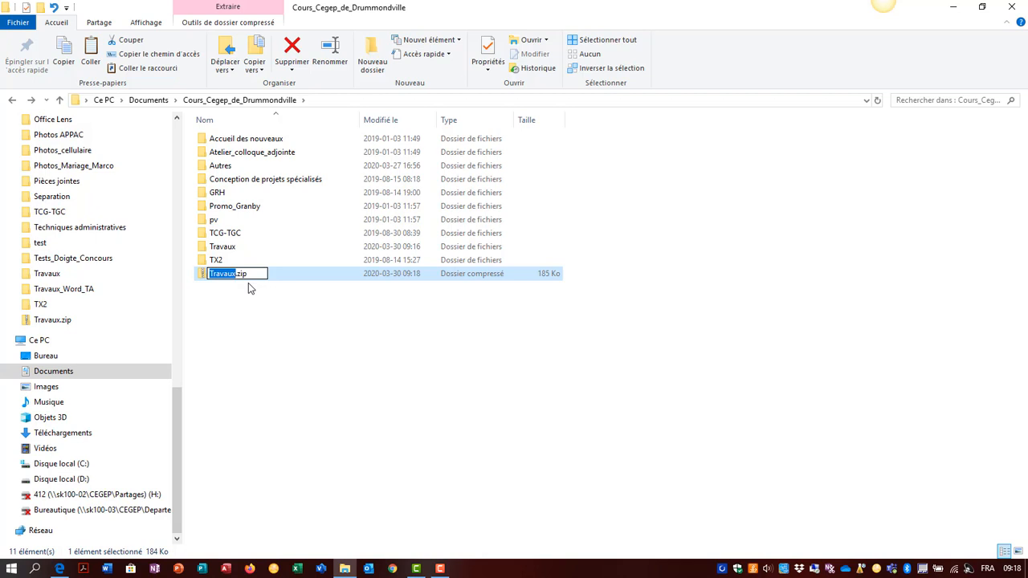
key("Return")
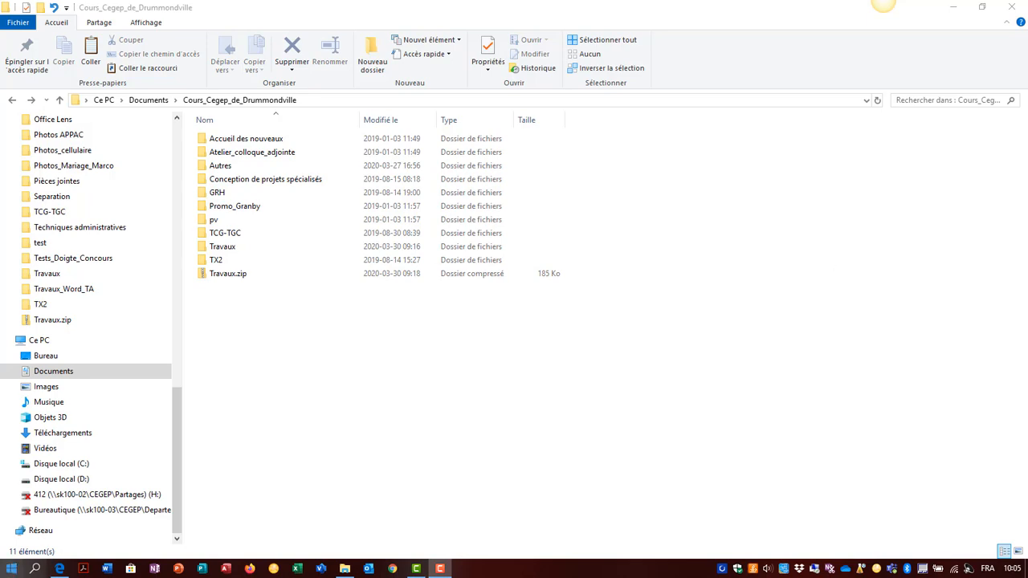
- Switch to Léa in Microsoft Edge and open the submitted work for Examen mi-session in the Hiver 2020 class 412-CRM-DM
left_click(61, 569)
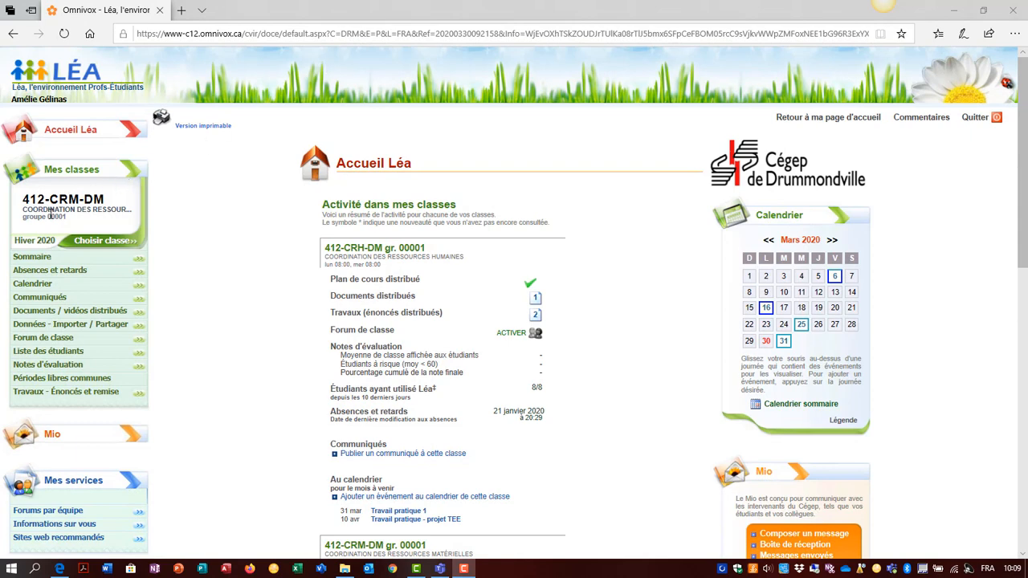
left_click(42, 243)
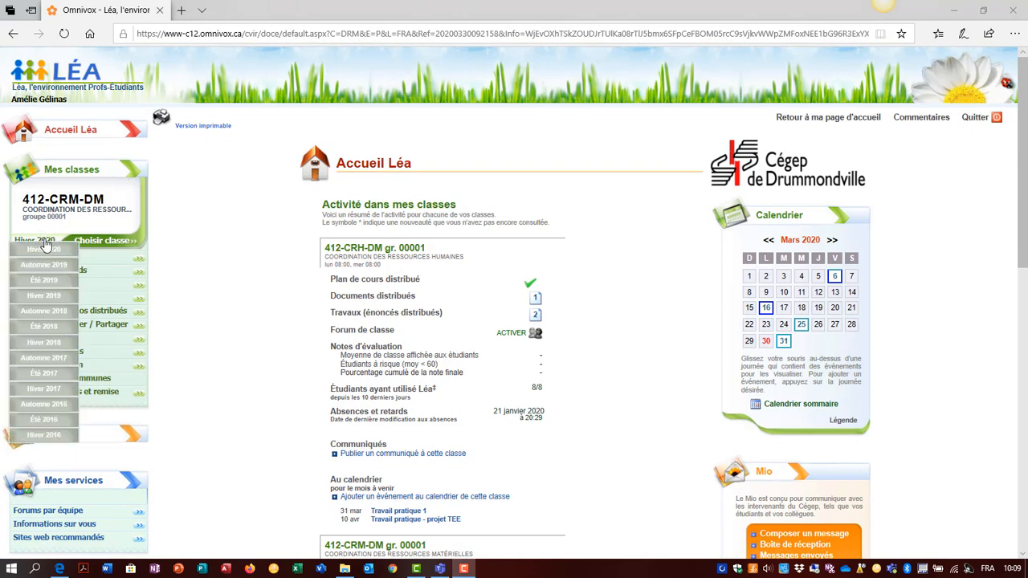
left_click(81, 241)
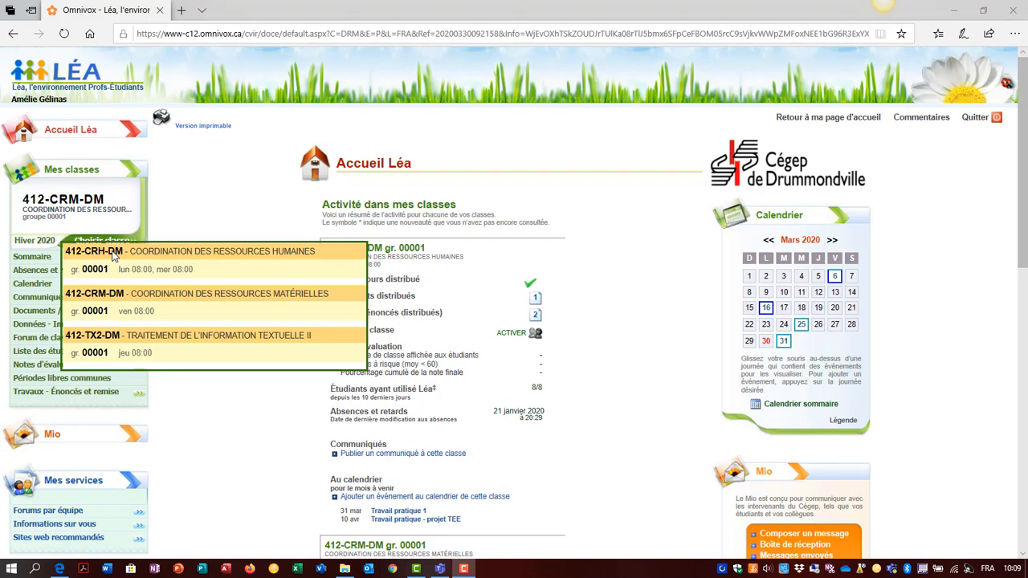
mouse_move(48, 400)
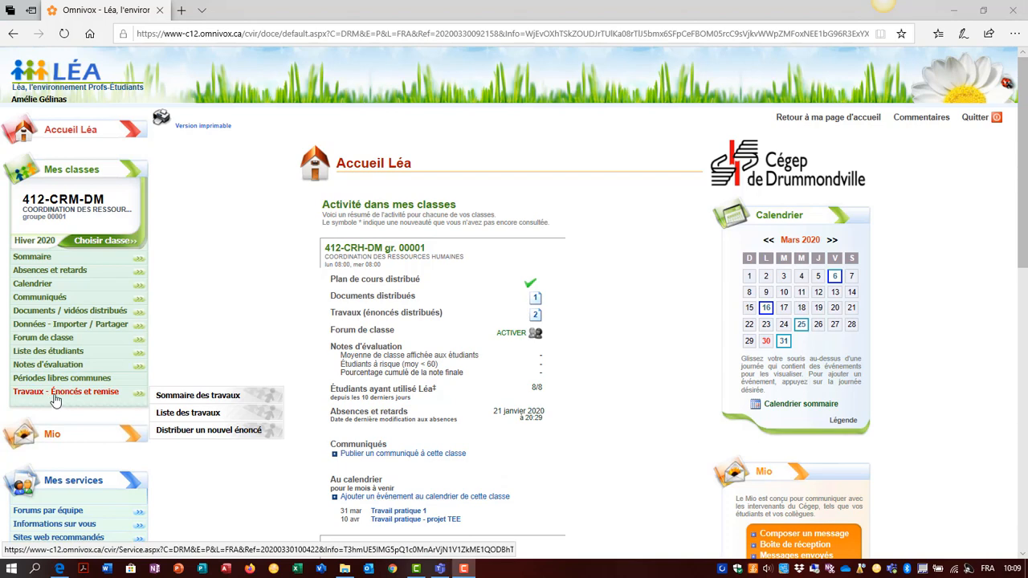
left_click(188, 414)
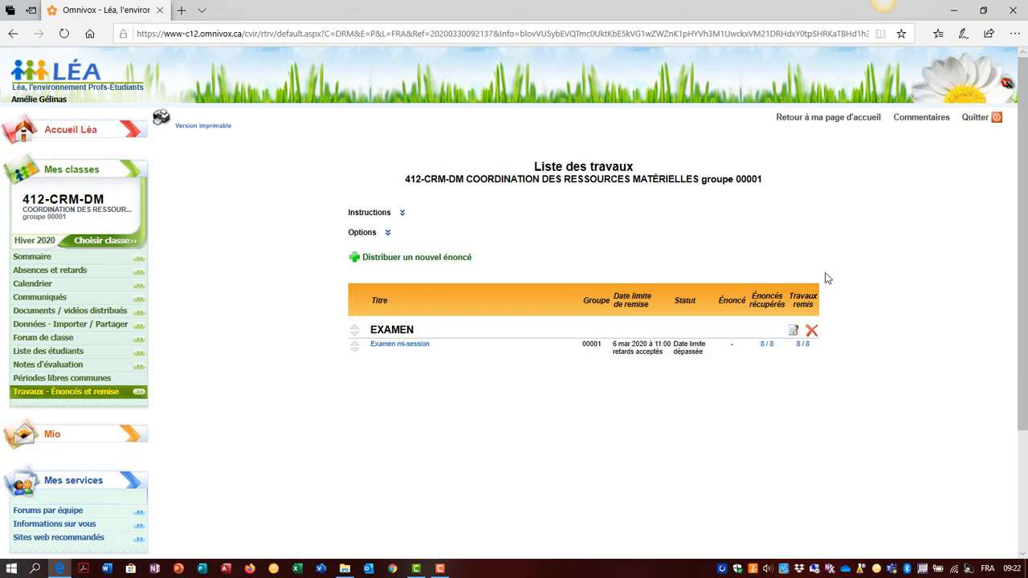
left_click(804, 345)
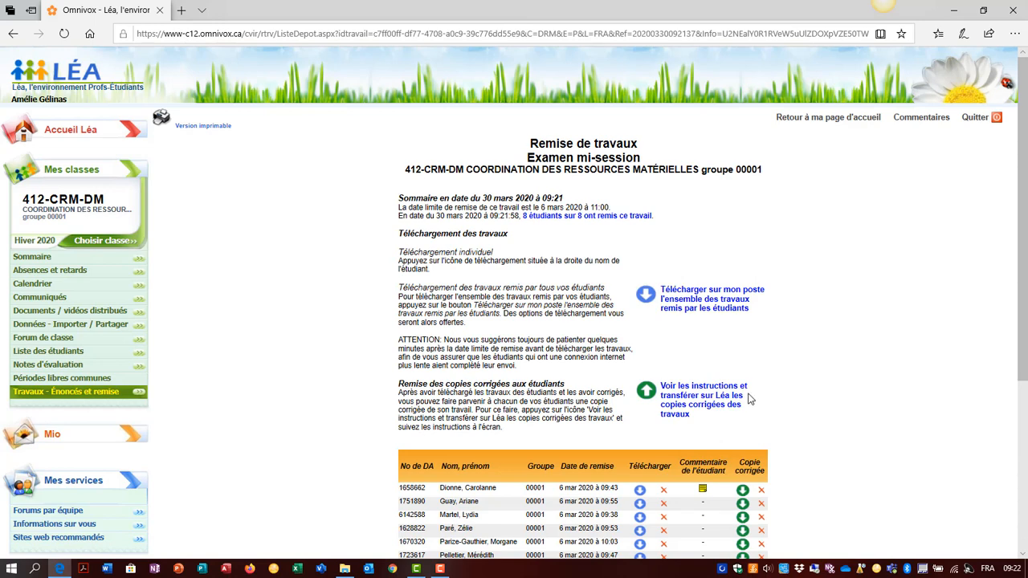
- Open the transfer of corrected copies to Léa and select Travaux.zip from Cours_Cegep_de_Drummondville as the file
left_click(710, 409)
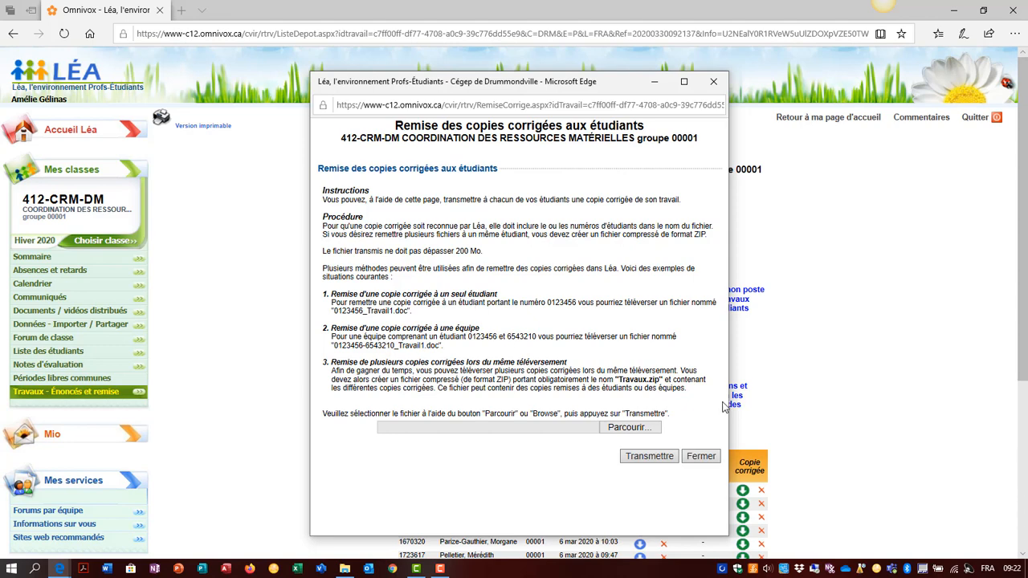
left_click(635, 429)
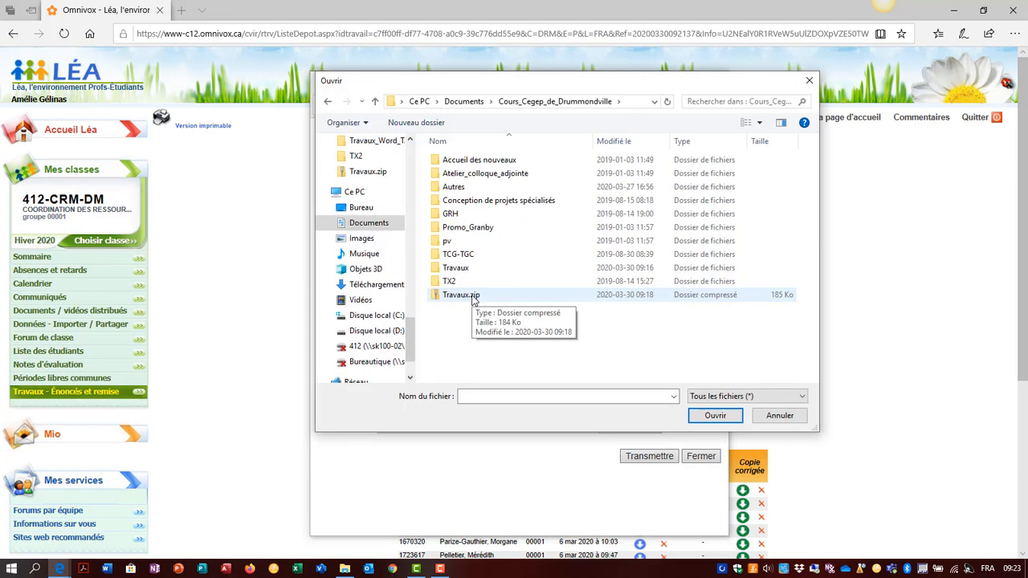
left_click(473, 295)
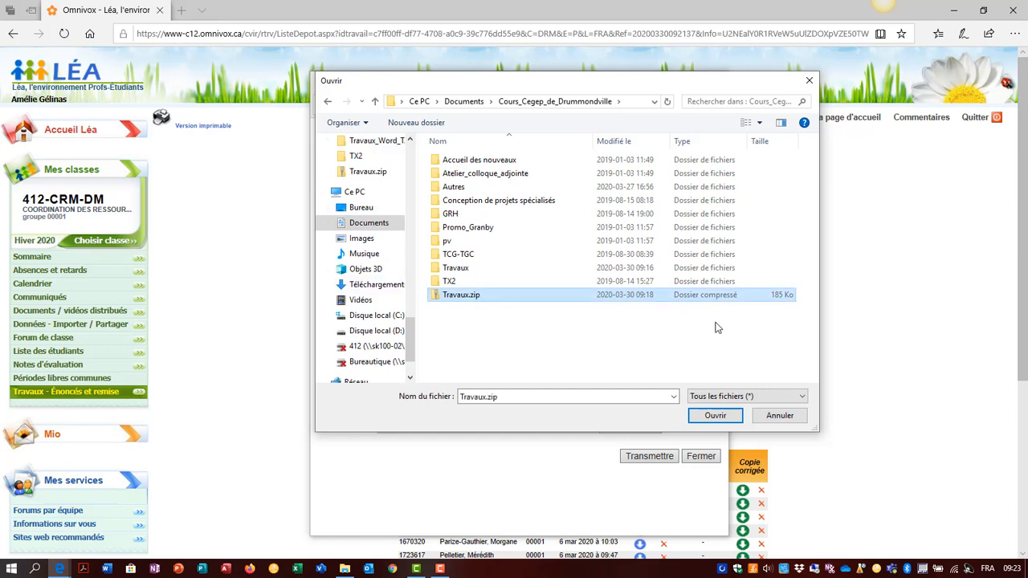
left_click(714, 418)
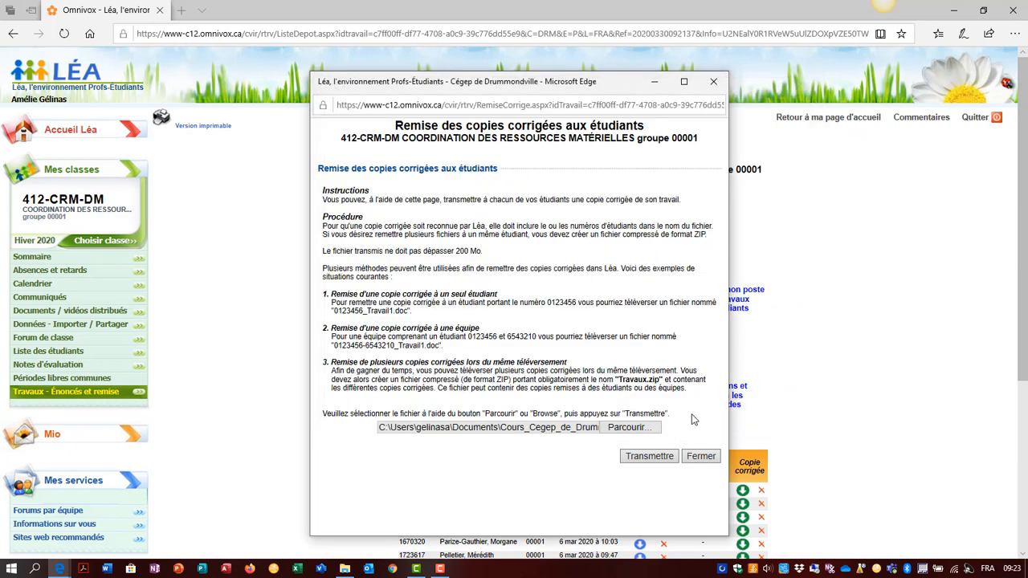
- Transmit the corrected copies archive to Léa and check the students' Copie corrigée column in the submission list
left_click(650, 458)
left_click(702, 456)
scroll(832, 407, "down", 1)
scroll(827, 403, "down", 3)
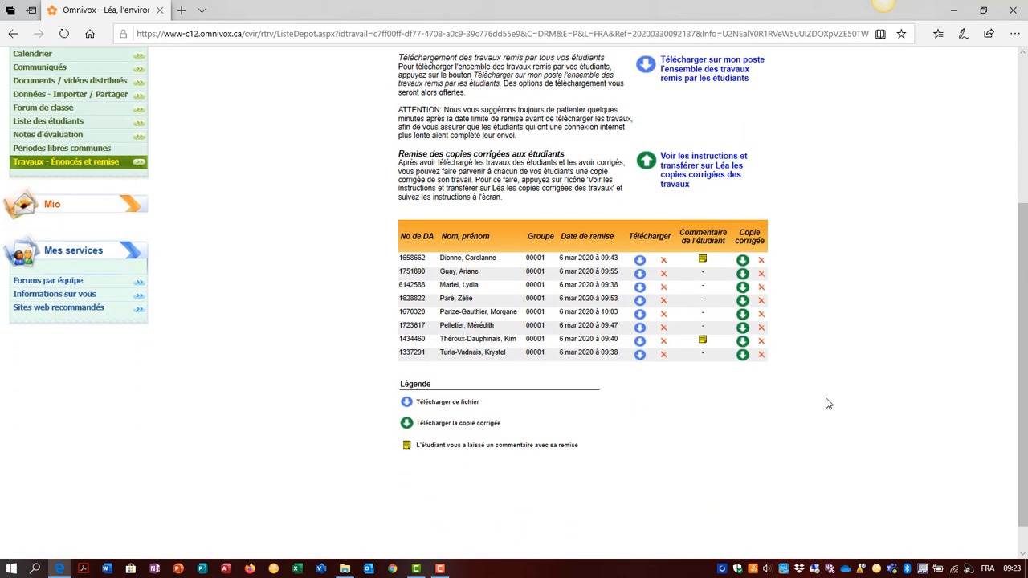